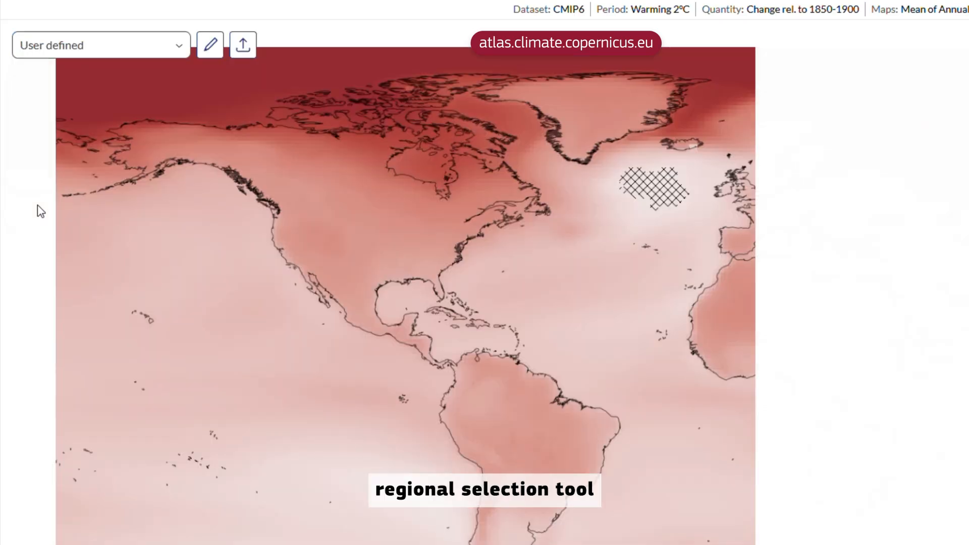
# Draw a closed five-sided user-defined region over northwest Africa
pyautogui.click(211, 45)
pyautogui.click(693, 272)
pyautogui.click(742, 214)
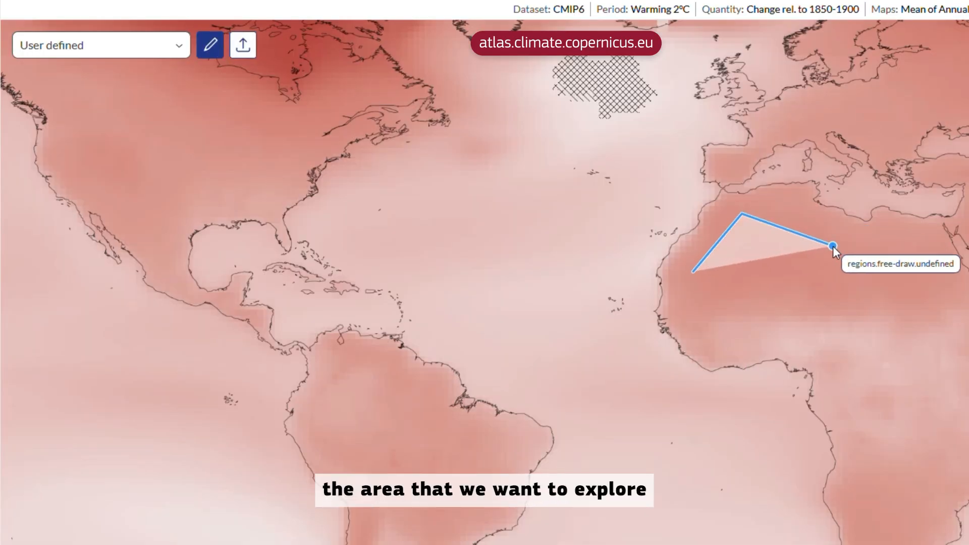
pyautogui.click(833, 246)
pyautogui.click(786, 336)
pyautogui.click(701, 334)
pyautogui.click(693, 271)
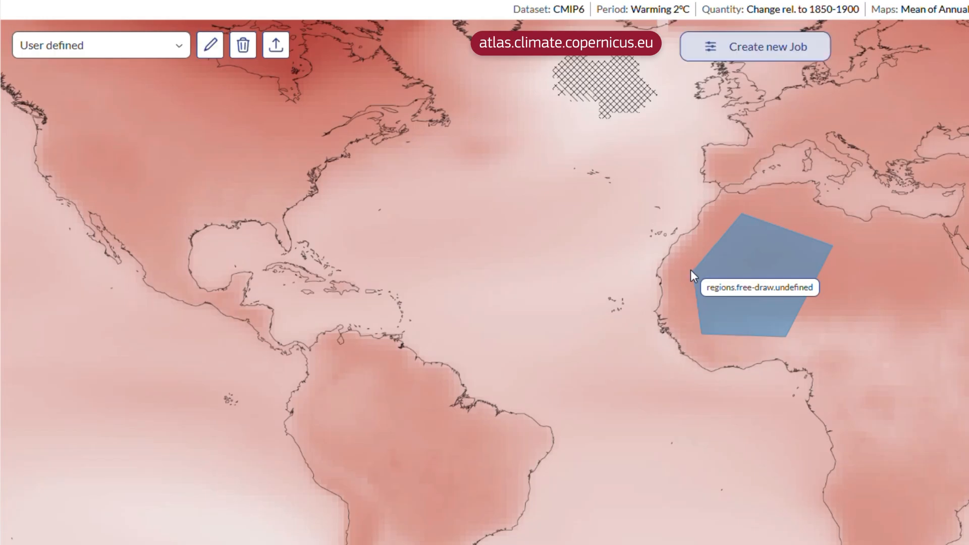
# Create a new job for the drawn region and view its results as climate stripes and a summary table
pyautogui.click(732, 46)
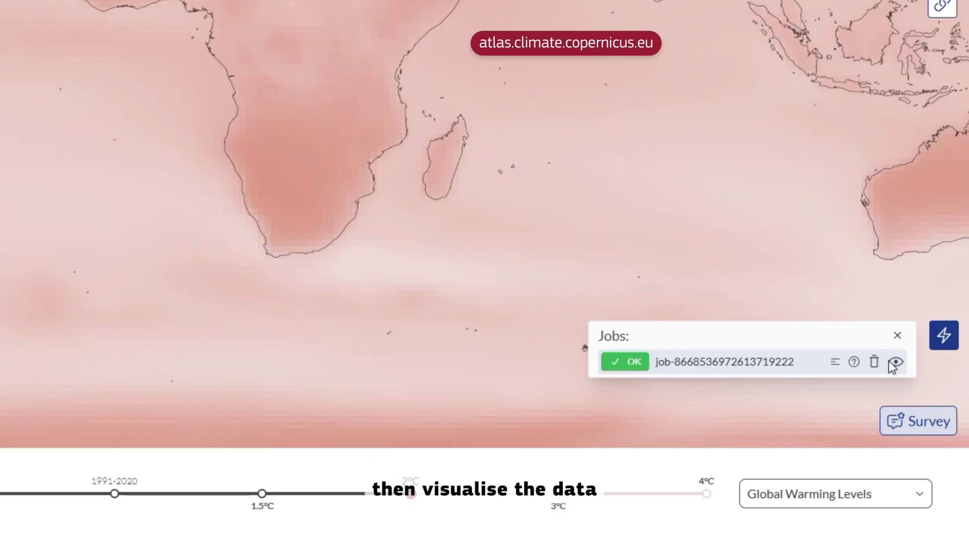
pyautogui.click(895, 362)
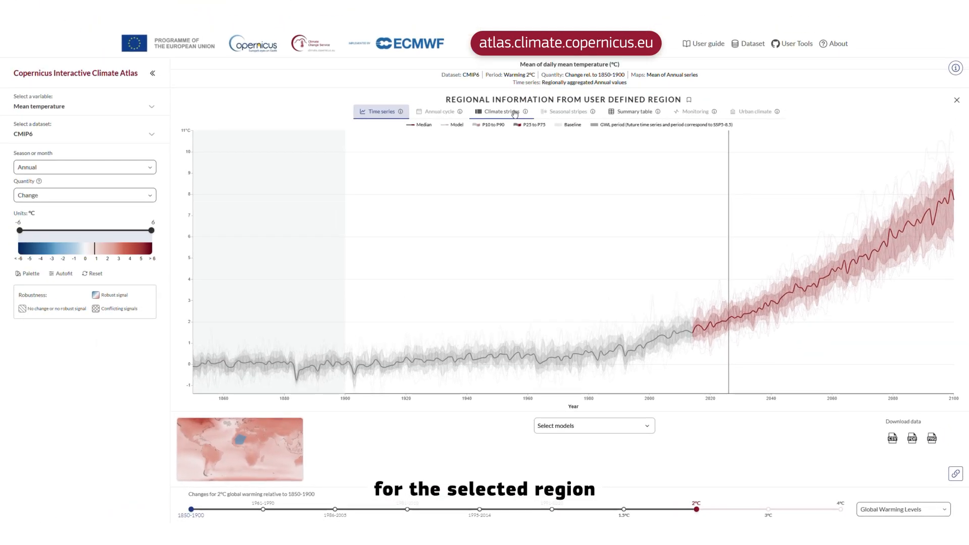
pyautogui.click(515, 112)
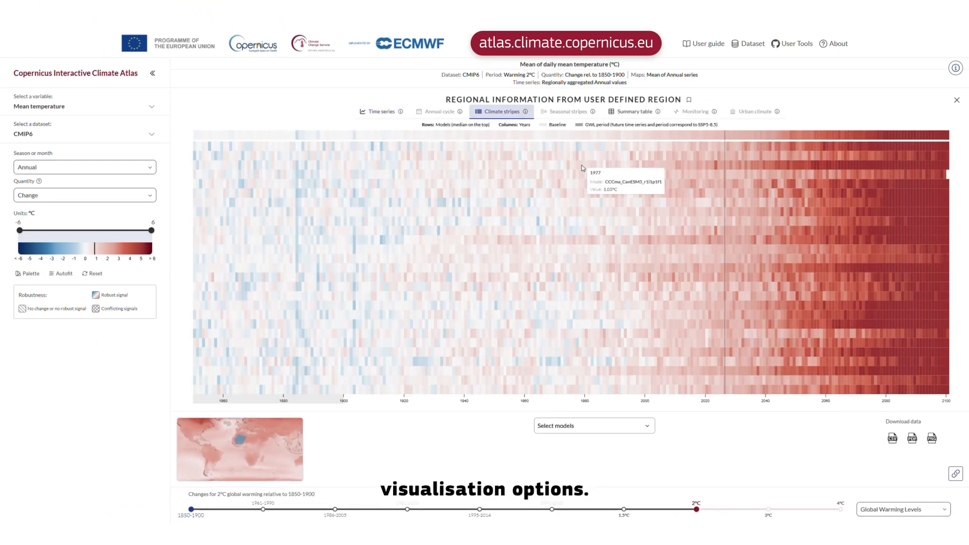
pyautogui.click(636, 112)
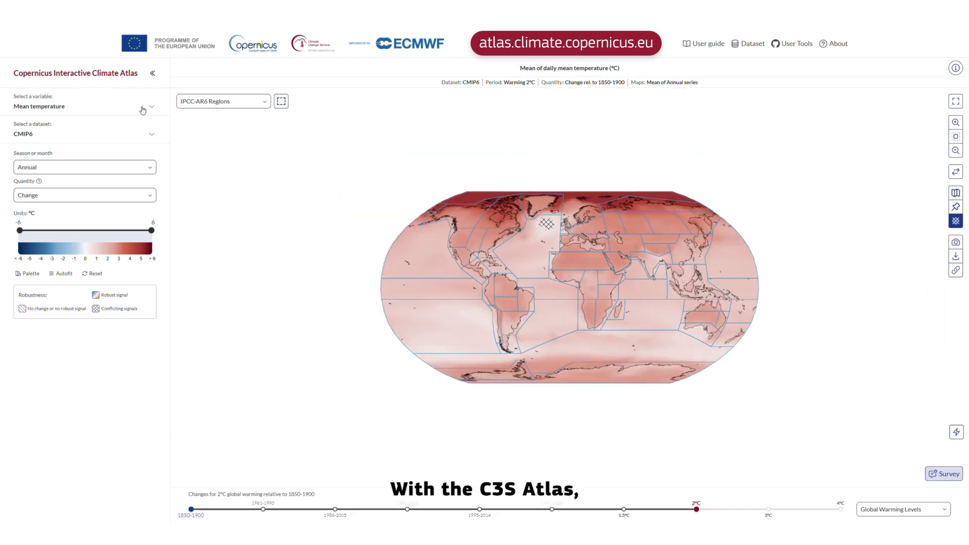
# Map the change in extreme hot days (maximum temperature above 35 °C) at 4°C global warming, focusing on the Mediterranean
pyautogui.click(149, 106)
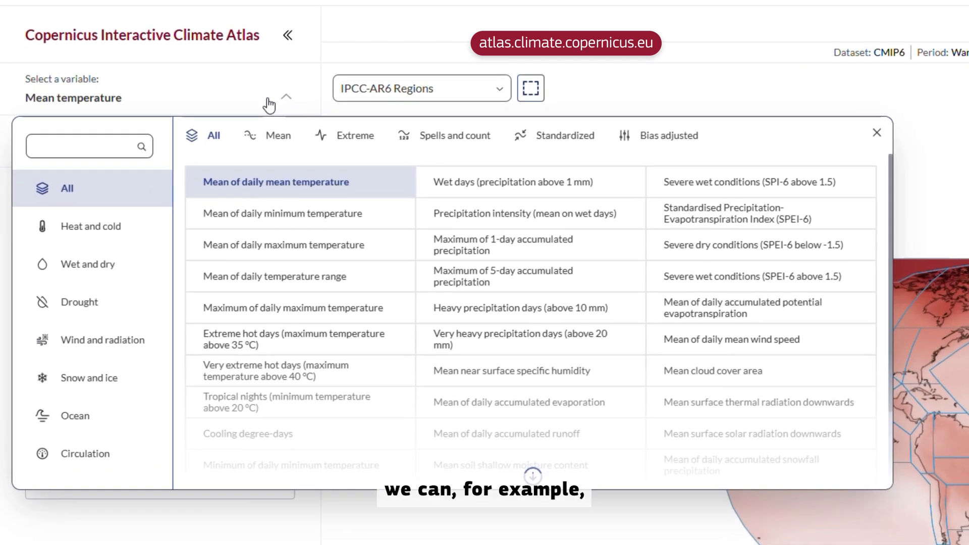
pyautogui.click(92, 227)
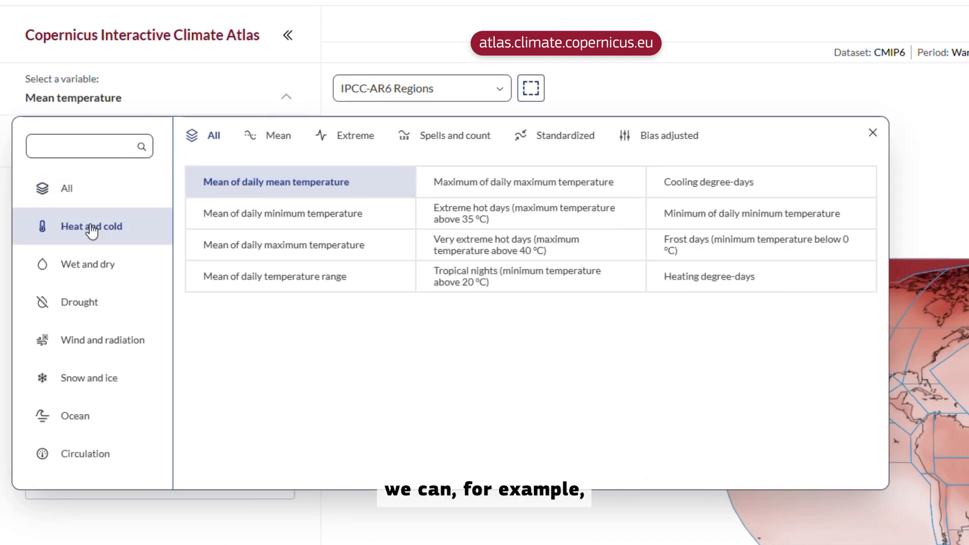
pyautogui.click(502, 217)
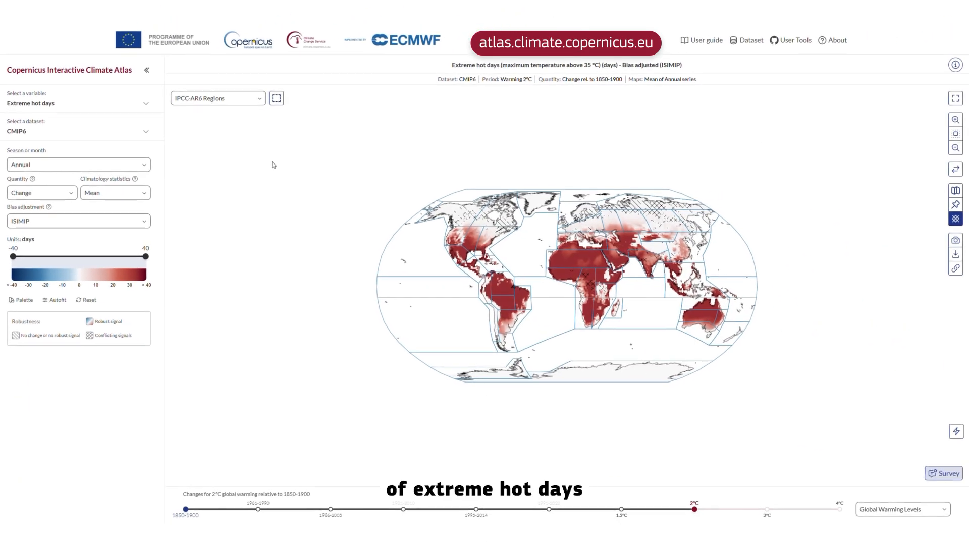
pyautogui.moveTo(686, 510); pyautogui.dragTo(834, 508)
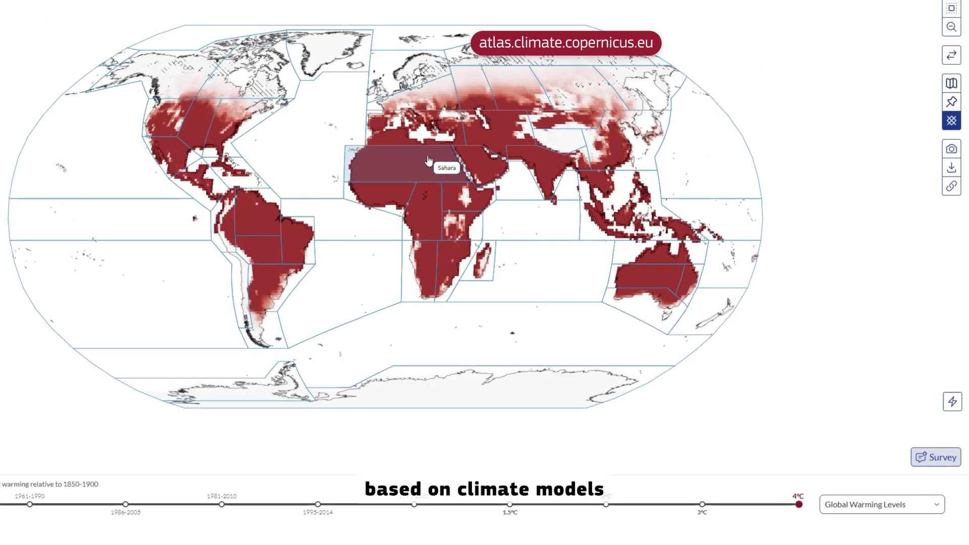
pyautogui.scroll(3, 429, 166)
pyautogui.scroll(2, 358, 121)
pyautogui.moveTo(359, 30); pyautogui.dragTo(270, 227)
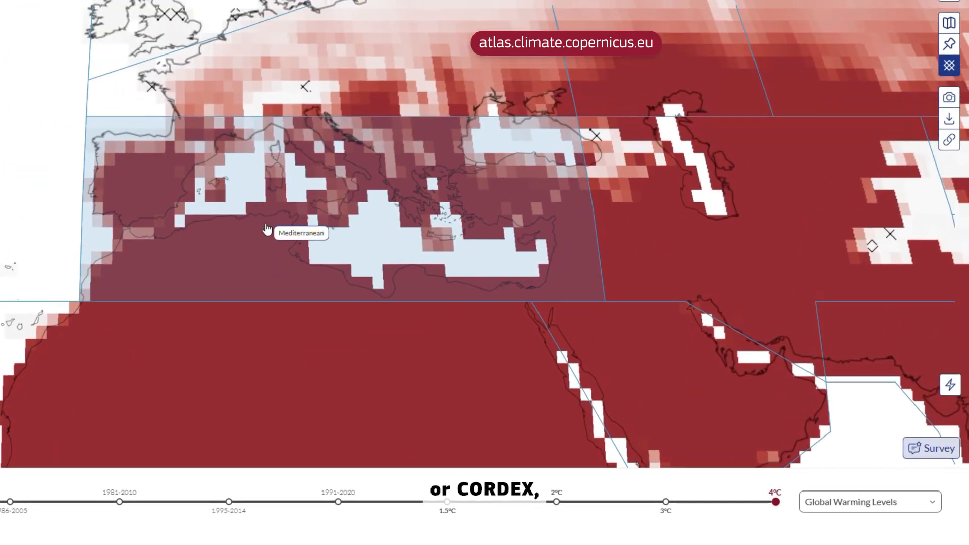
pyautogui.scroll(2, 271, 227)
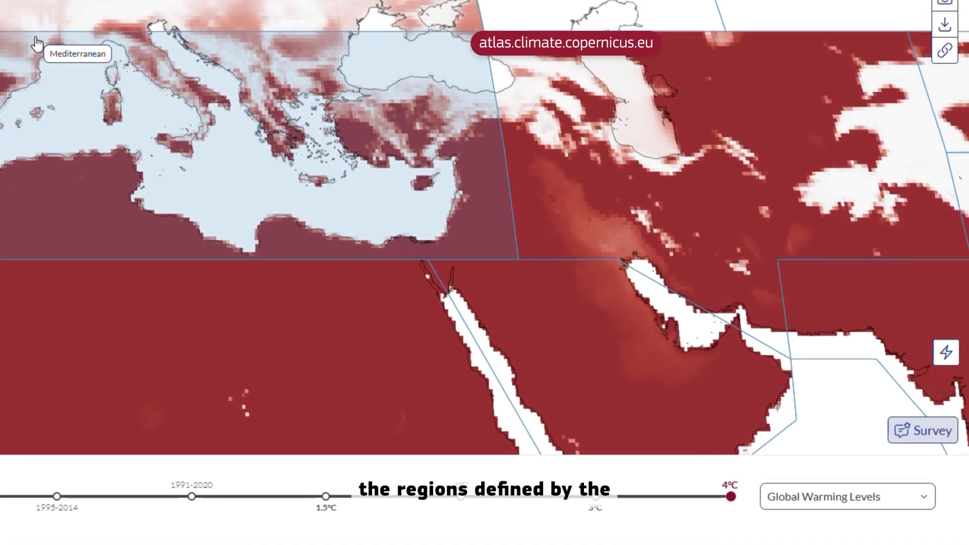
pyautogui.scroll(2, 57, 54)
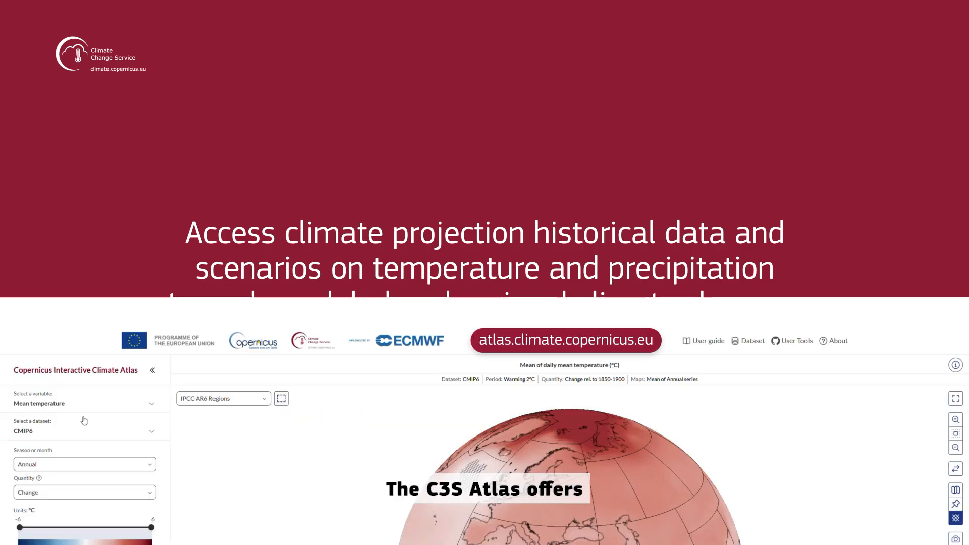
# Map maximum consecutive dry days from the Wet and dry variables under the SSP1-1.9 pathway
pyautogui.click(86, 107)
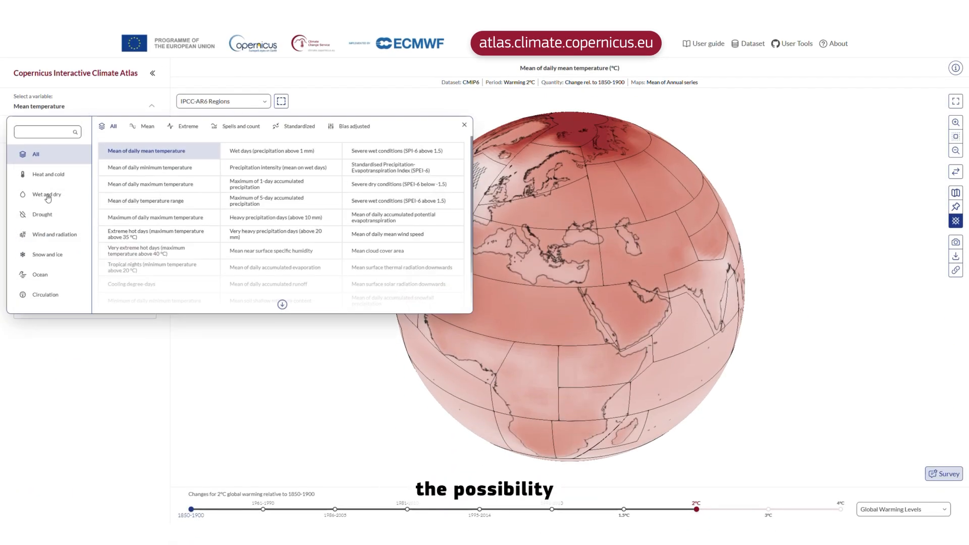
pyautogui.click(48, 196)
pyautogui.click(389, 185)
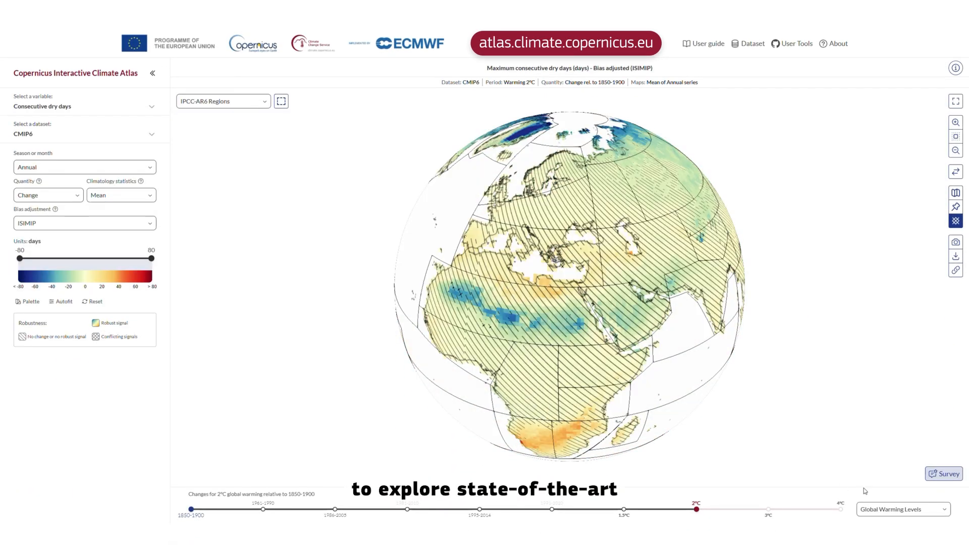
pyautogui.click(887, 511)
pyautogui.click(882, 438)
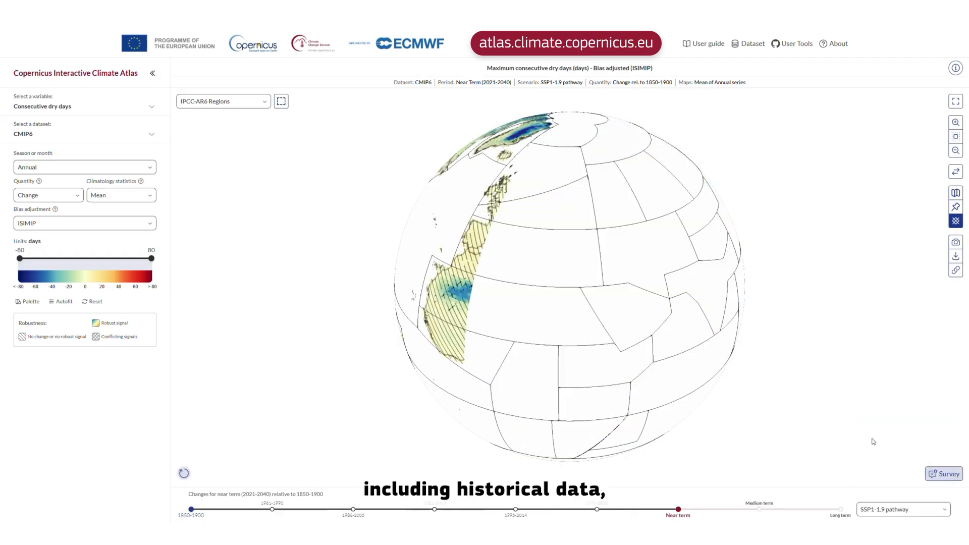
# Compare consecutive dry days for 1991-2020, 1986-2005 and the long term (2081-2100), and open the bias adjustment options
pyautogui.click(597, 510)
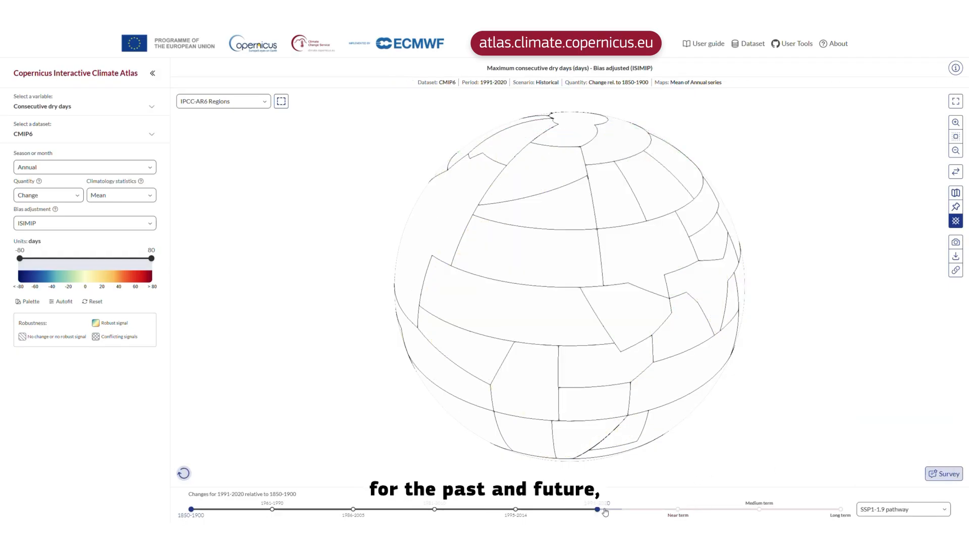
pyautogui.click(355, 510)
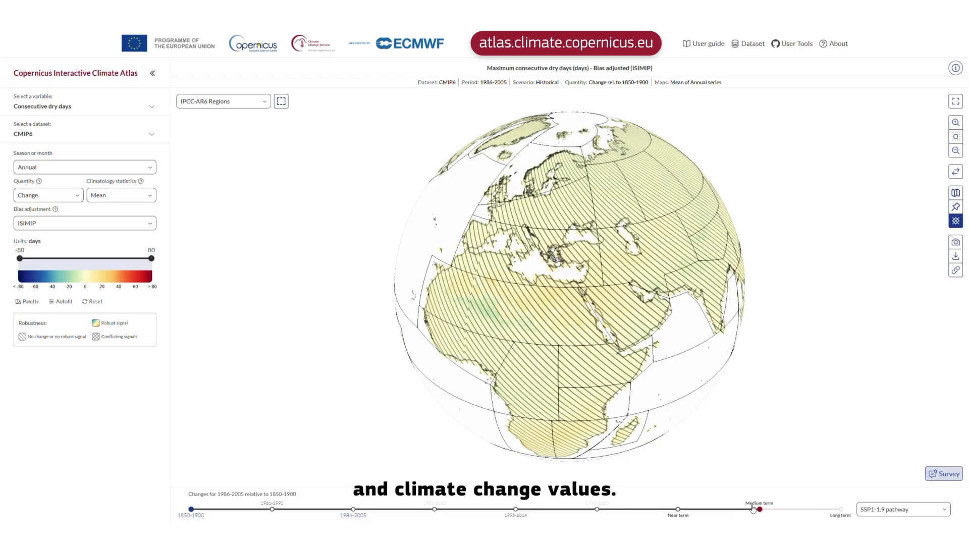
pyautogui.click(847, 507)
pyautogui.moveTo(672, 394); pyautogui.dragTo(534, 378)
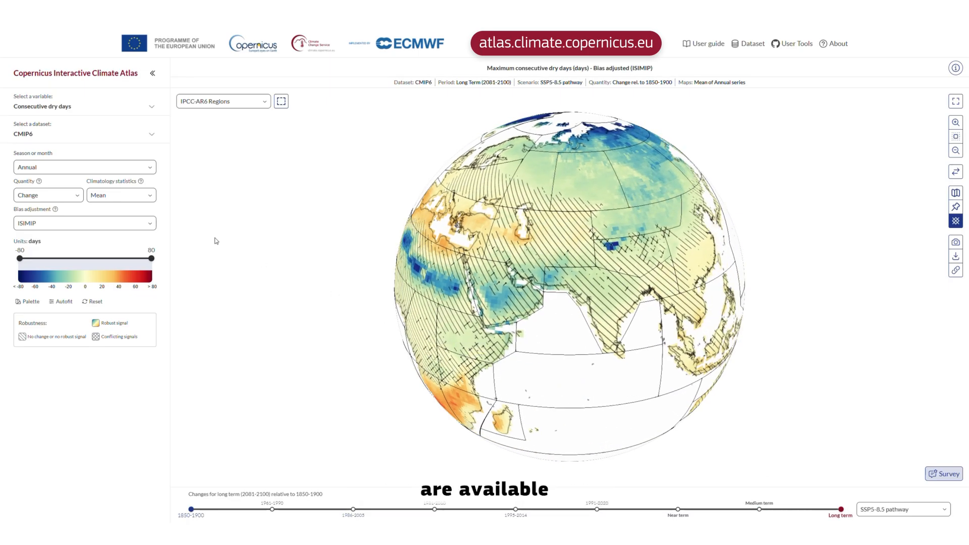
pyautogui.click(146, 224)
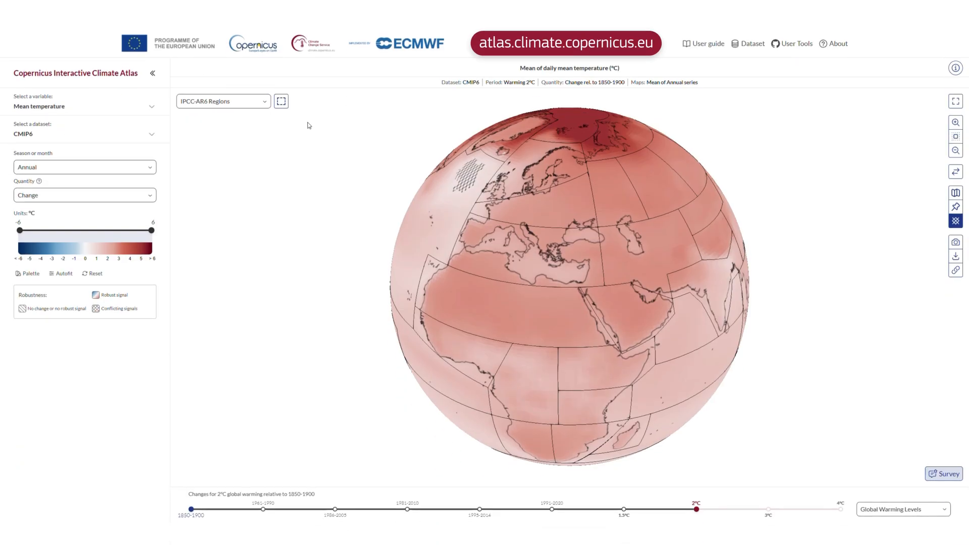
# Switch the map regions to European countries, select Italy and open its regional information
pyautogui.click(244, 101)
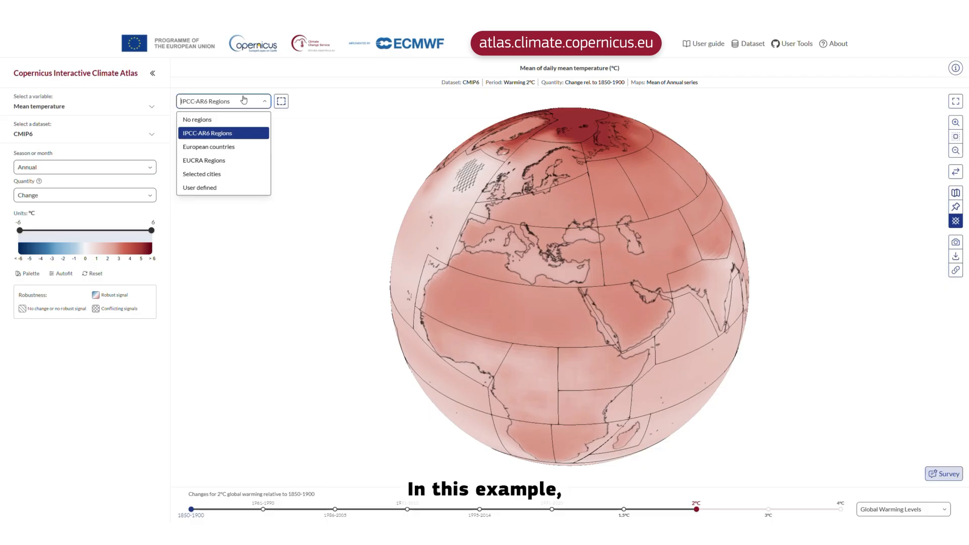
pyautogui.click(230, 147)
pyautogui.click(518, 235)
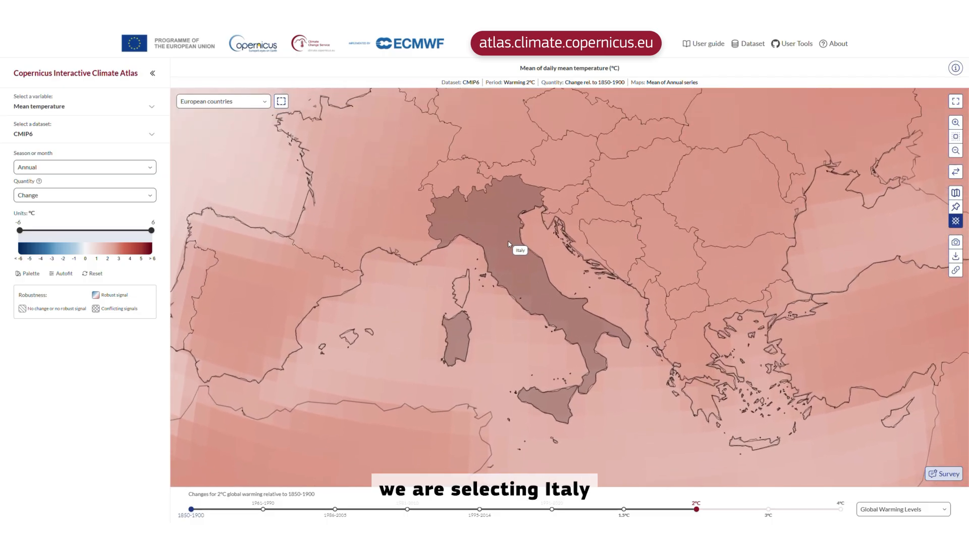
pyautogui.click(484, 220)
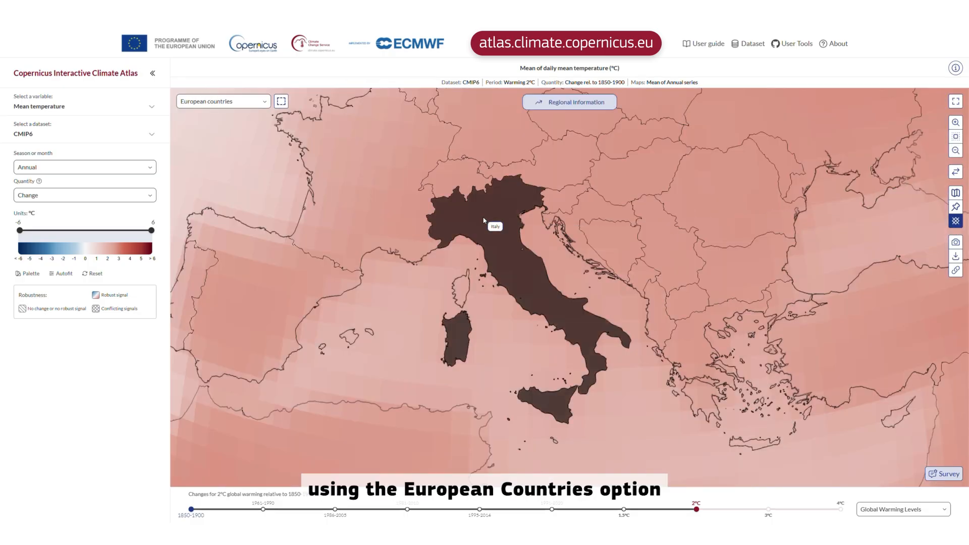
pyautogui.click(557, 98)
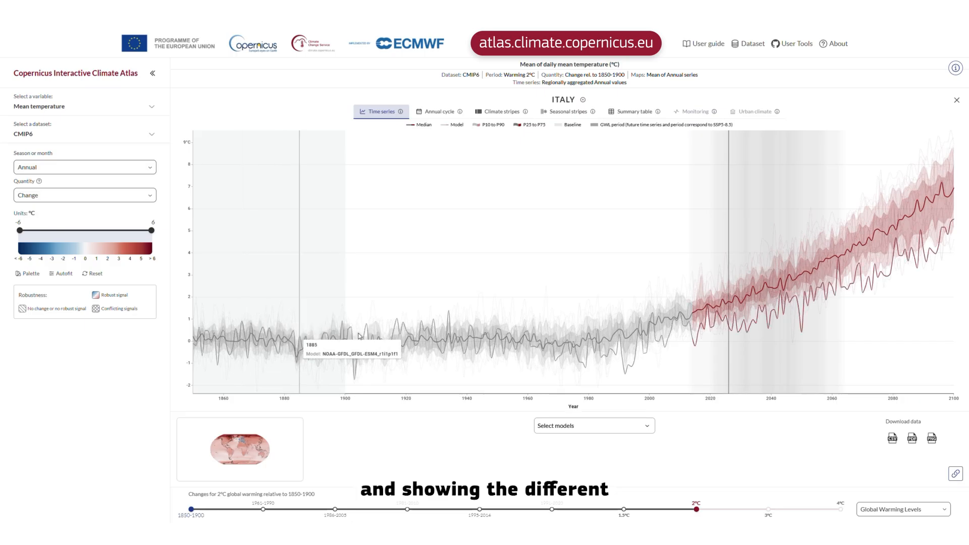
# View Italy's annual cycle, climate stripes and seasonal stripes, and choose another option for the displayed quantity
pyautogui.click(439, 112)
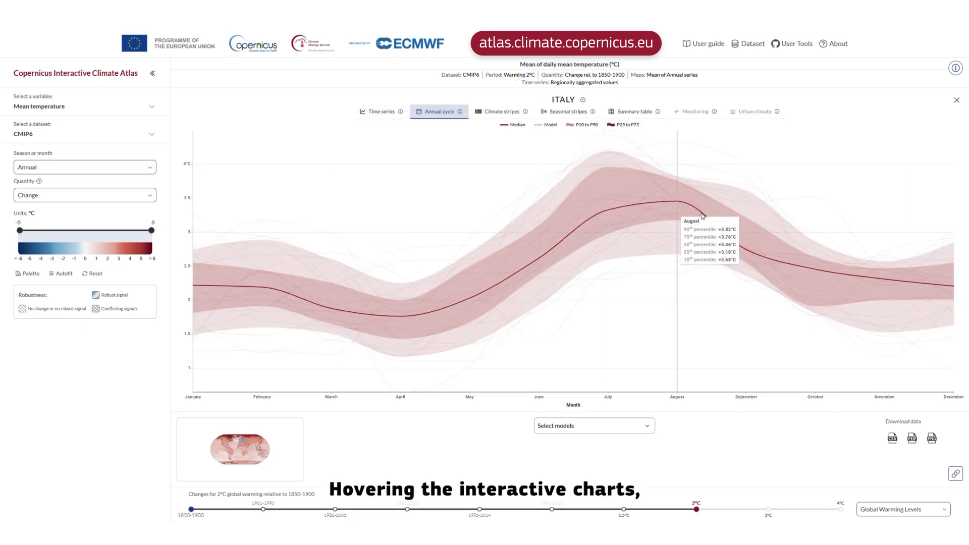
pyautogui.click(500, 112)
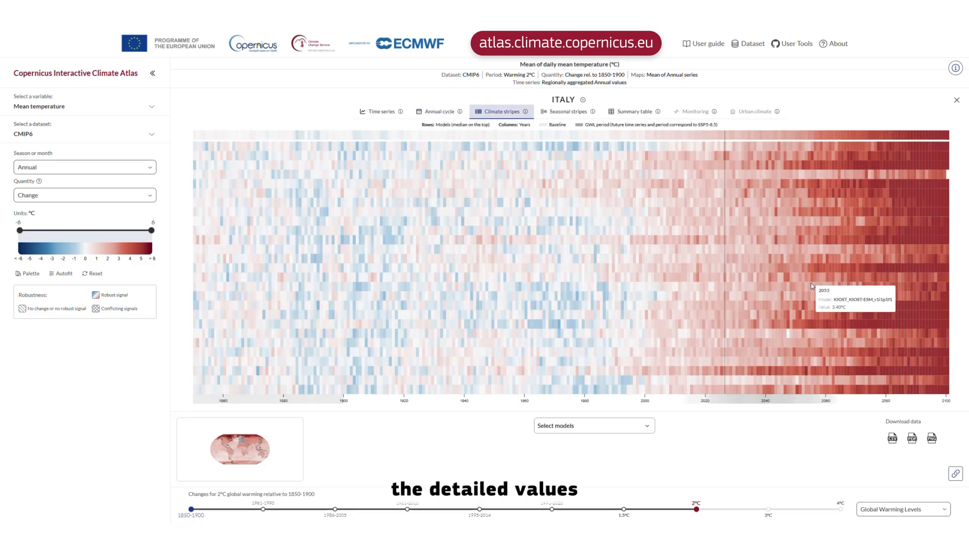
pyautogui.click(540, 112)
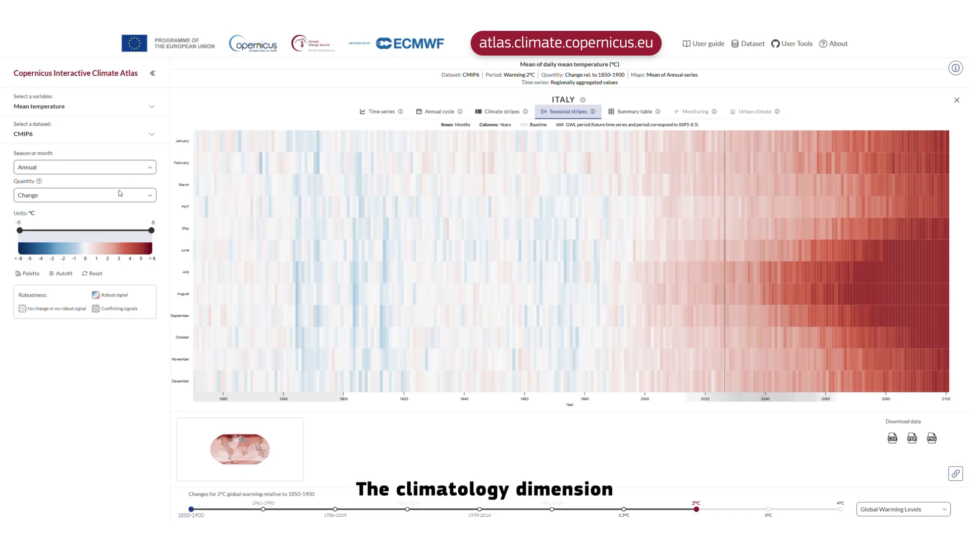
pyautogui.click(62, 198)
pyautogui.click(29, 211)
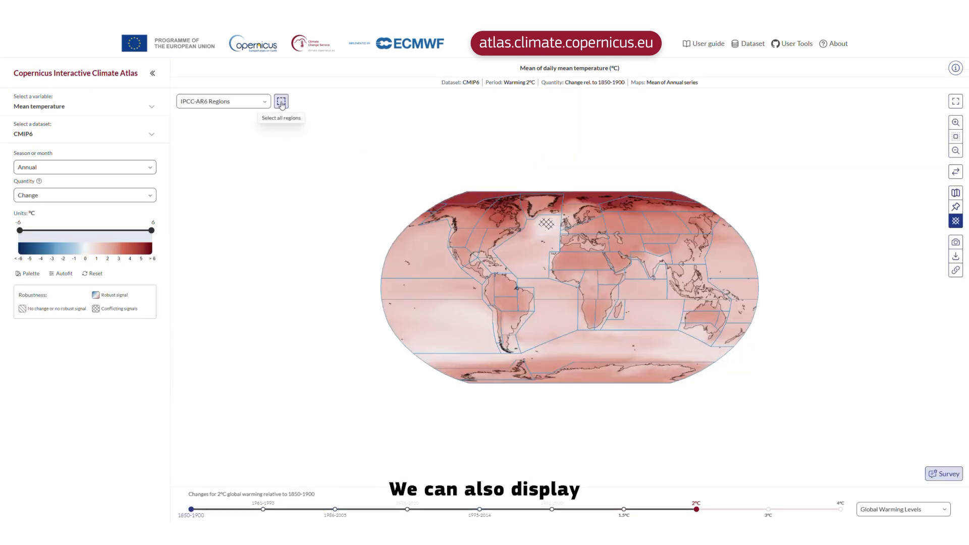
# Select all IPCC-AR6 regions and open their combined regional information
pyautogui.click(281, 103)
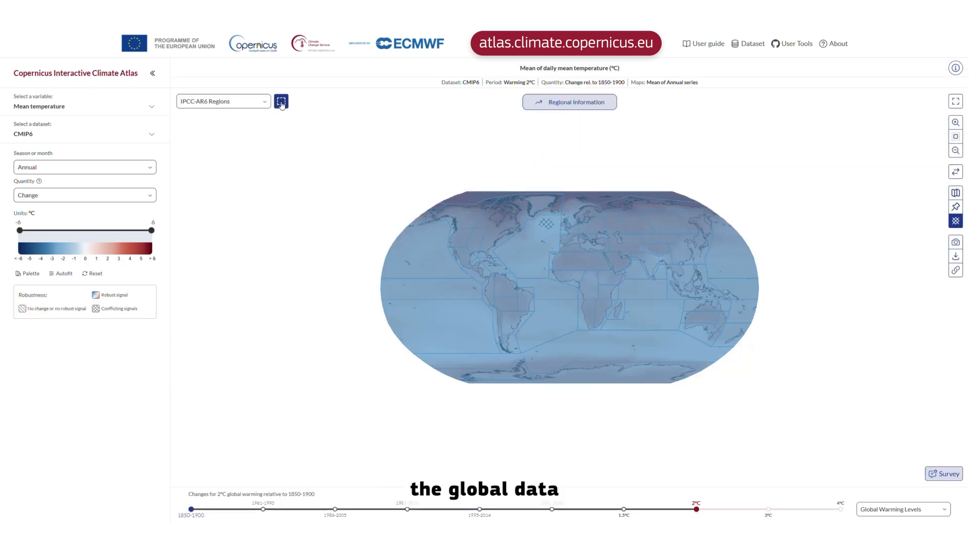
pyautogui.click(550, 102)
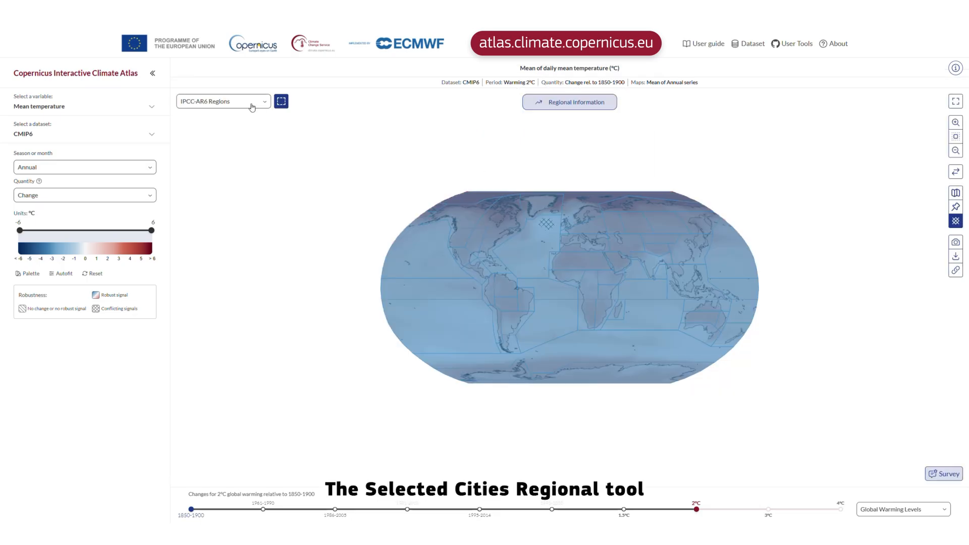
# Switch the map regions to Selected cities and open London's regional information with its summary table
pyautogui.click(253, 102)
pyautogui.click(249, 173)
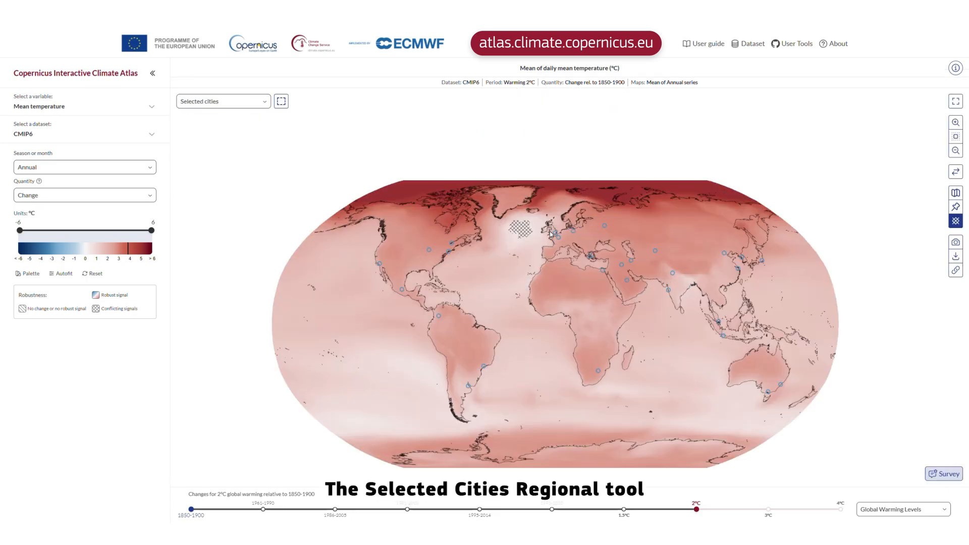
pyautogui.scroll(2, 550, 234)
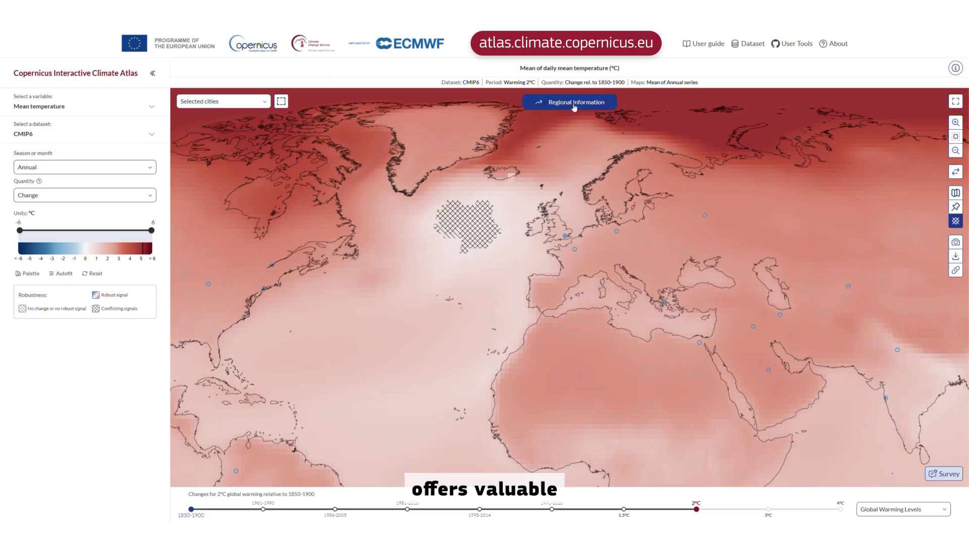
pyautogui.click(574, 104)
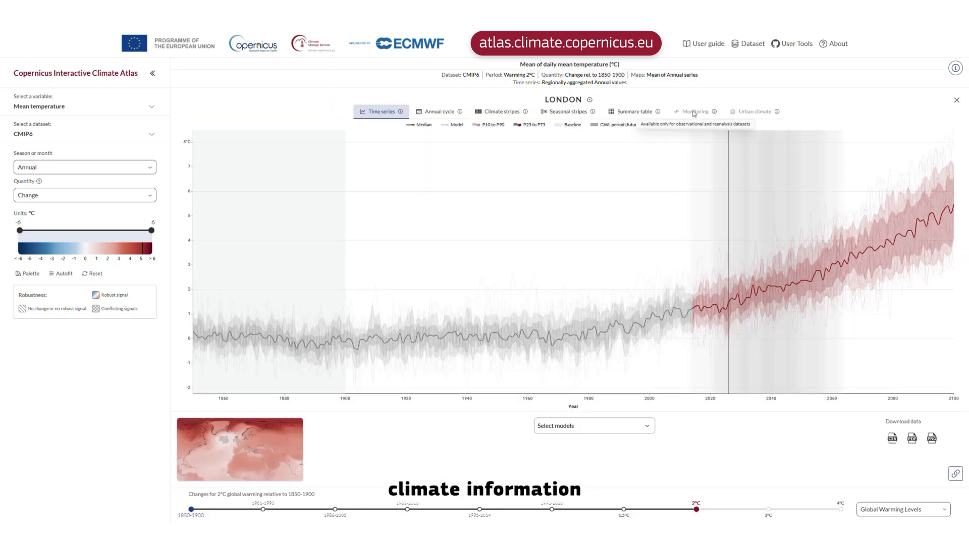
pyautogui.click(626, 115)
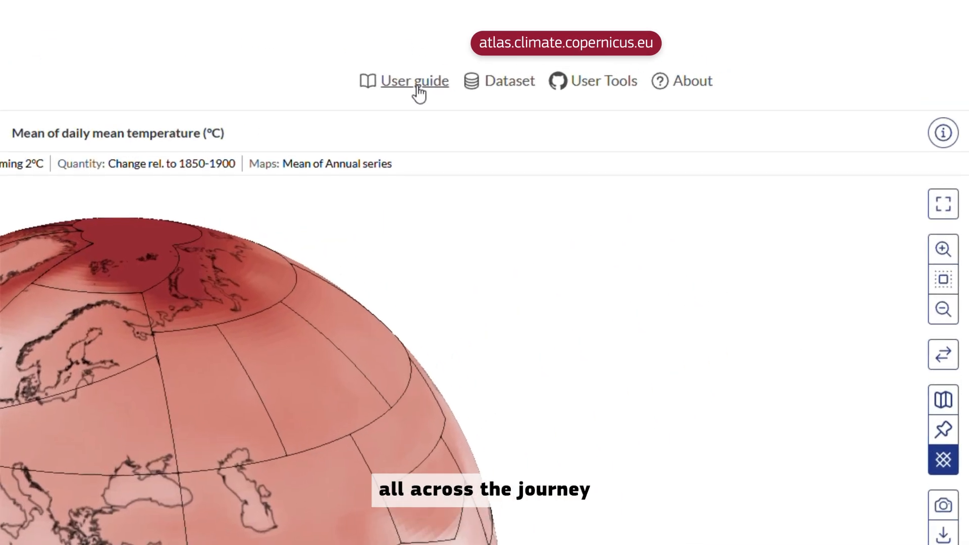
# Open the atlas's user guide and look through its sections
pyautogui.click(692, 416)
pyautogui.scroll(-10, 817, 262)
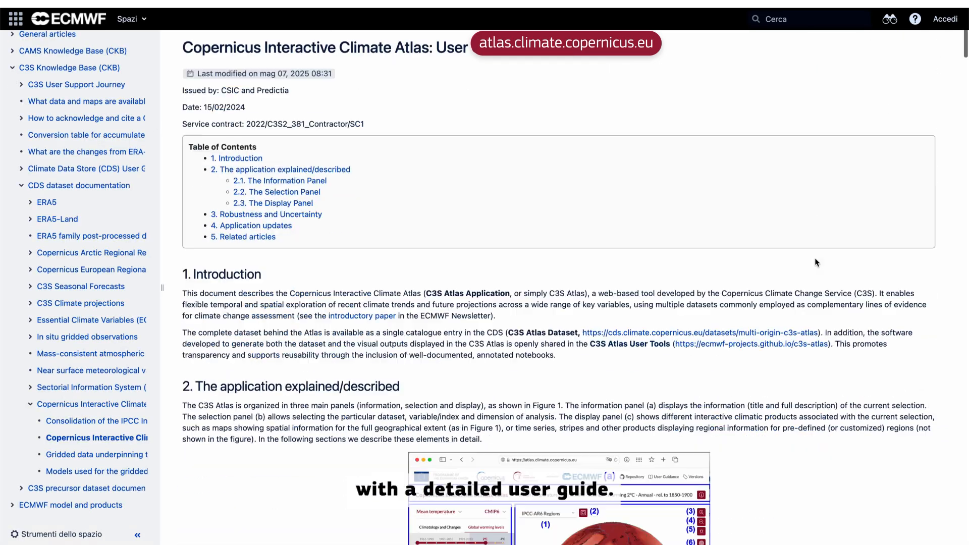
# Read the user guide as far as the Selection Panel section, then return to its table of contents and introduction
pyautogui.scroll(-15, 817, 263)
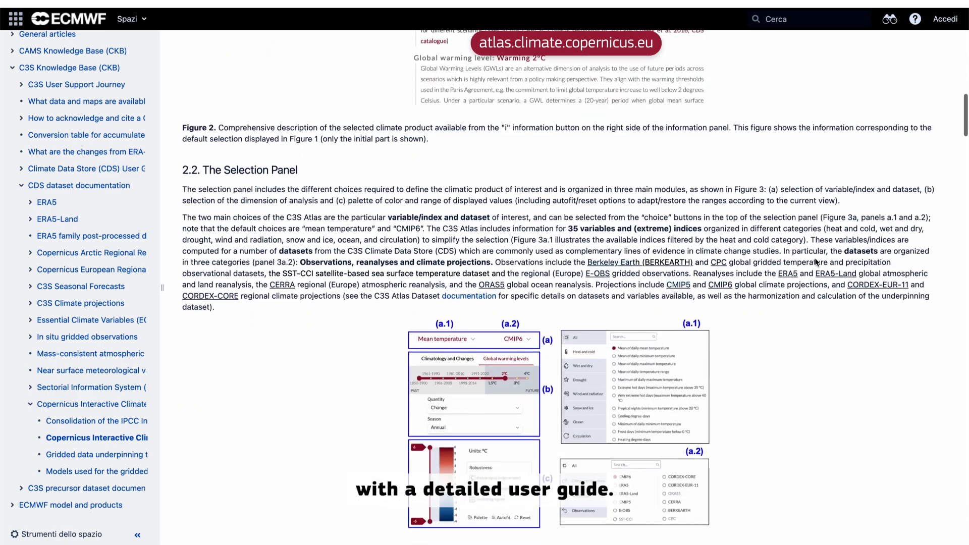
pyautogui.scroll(20, 815, 259)
pyautogui.scroll(5, 815, 259)
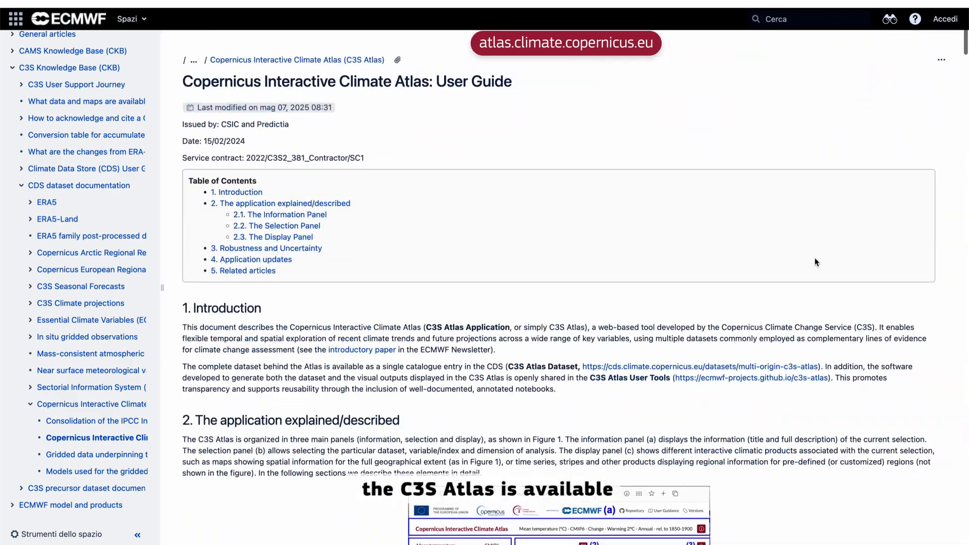
# Open the C3S Atlas Dataset entry in the Climate Data Store and look through its overview
pyautogui.click(651, 370)
pyautogui.scroll(-15, 651, 369)
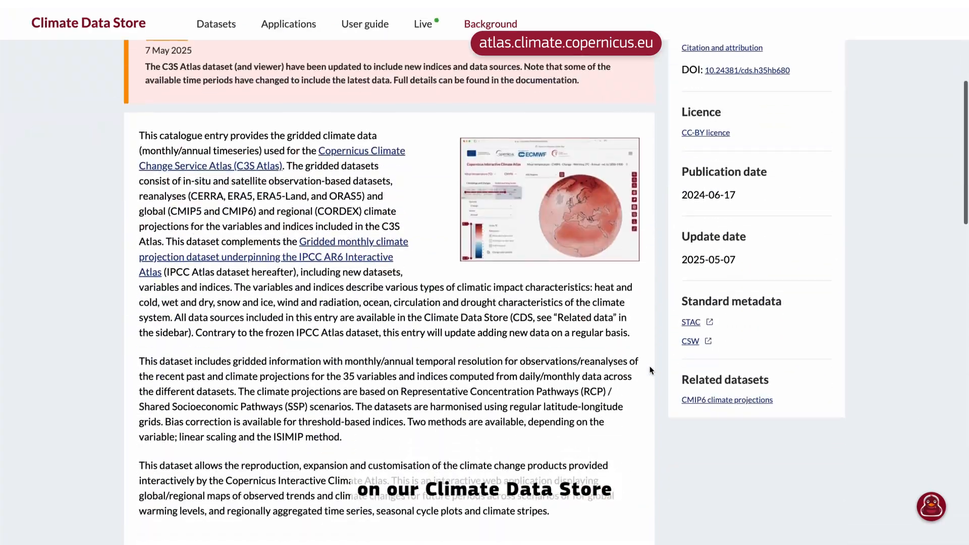
pyautogui.scroll(15, 652, 361)
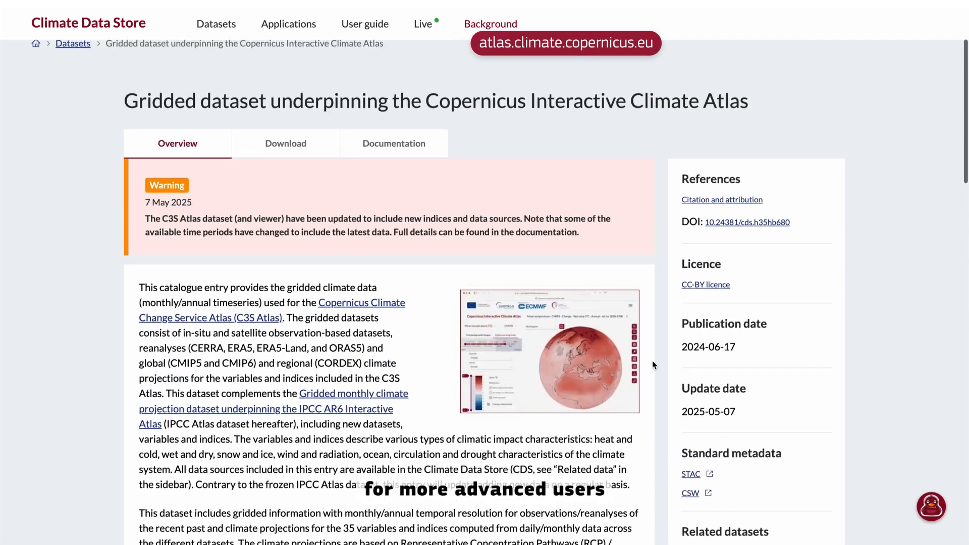
# Examine the gridded dataset's download form with its origin, experiment and domain options, and view its documentation resources
pyautogui.click(255, 270)
pyautogui.scroll(-10, 549, 315)
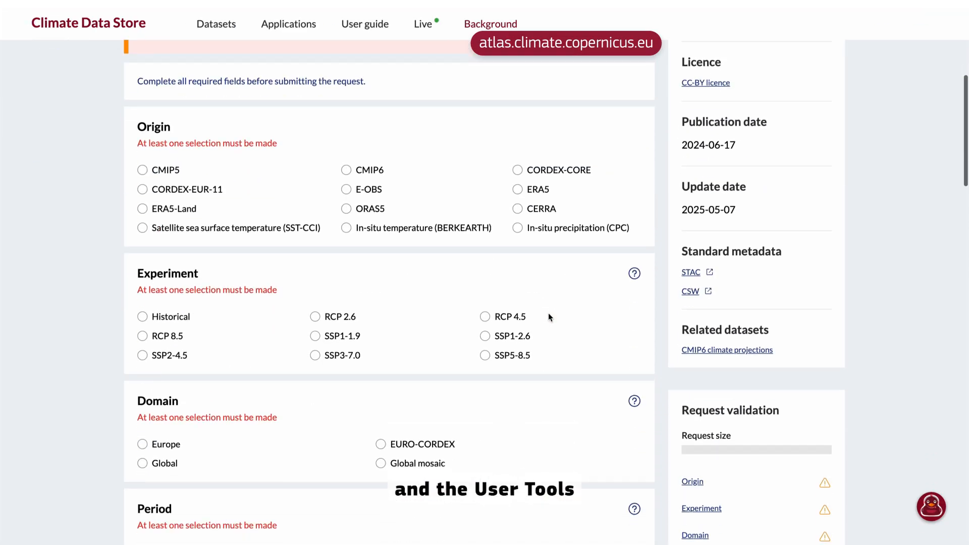
pyautogui.scroll(10, 463, 293)
pyautogui.click(420, 269)
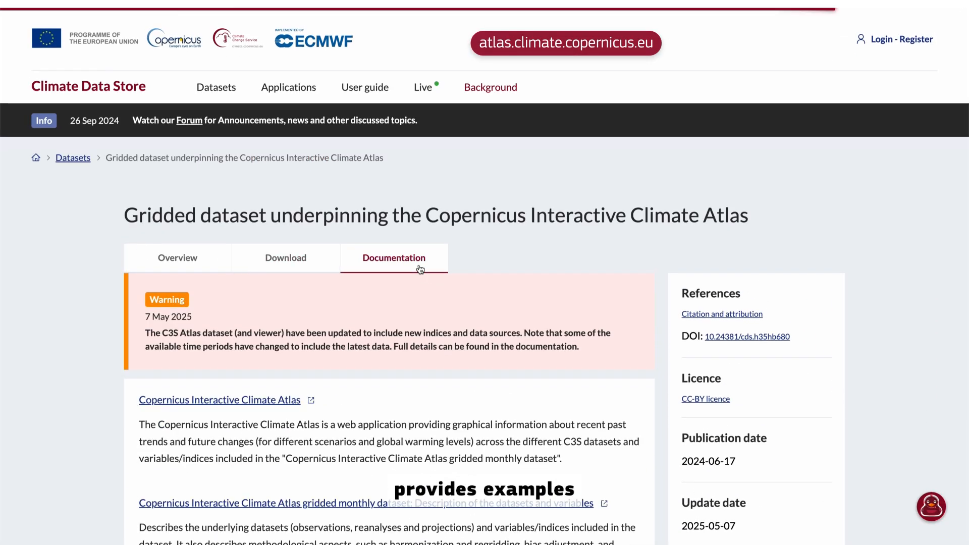
pyautogui.scroll(-3, 508, 346)
pyautogui.scroll(10, 508, 347)
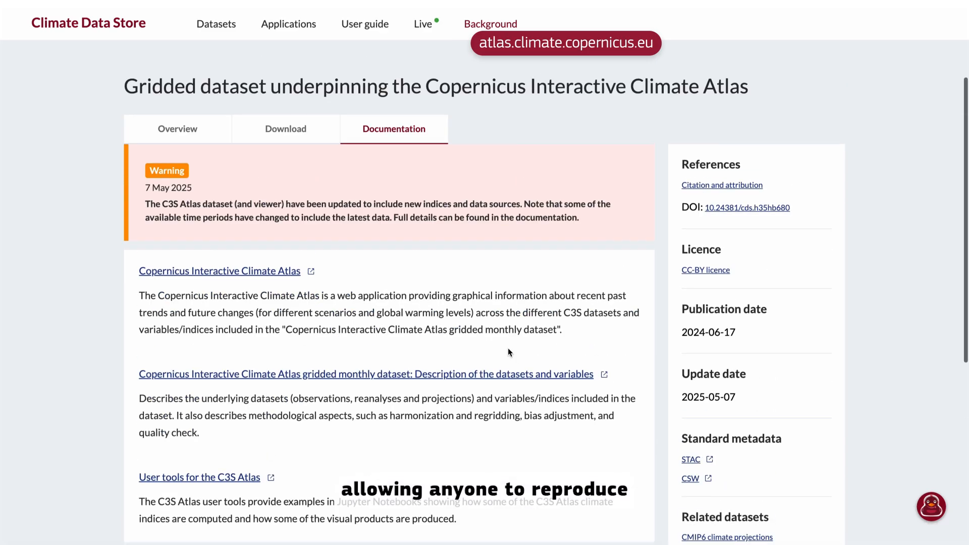
# Open the C3S Atlas user tools and look through the notebook on the monthly count of days above 35 degC (tx35)
pyautogui.click(286, 257)
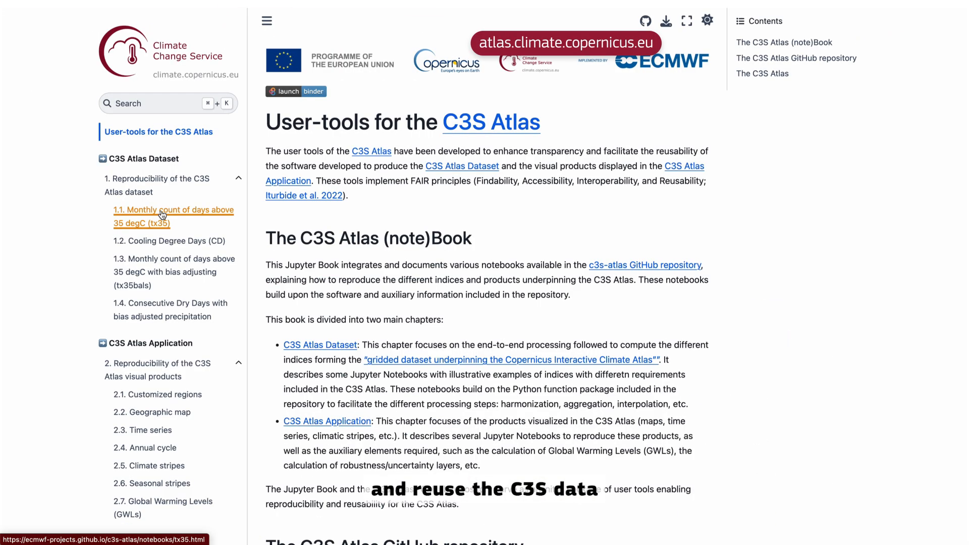
pyautogui.click(162, 215)
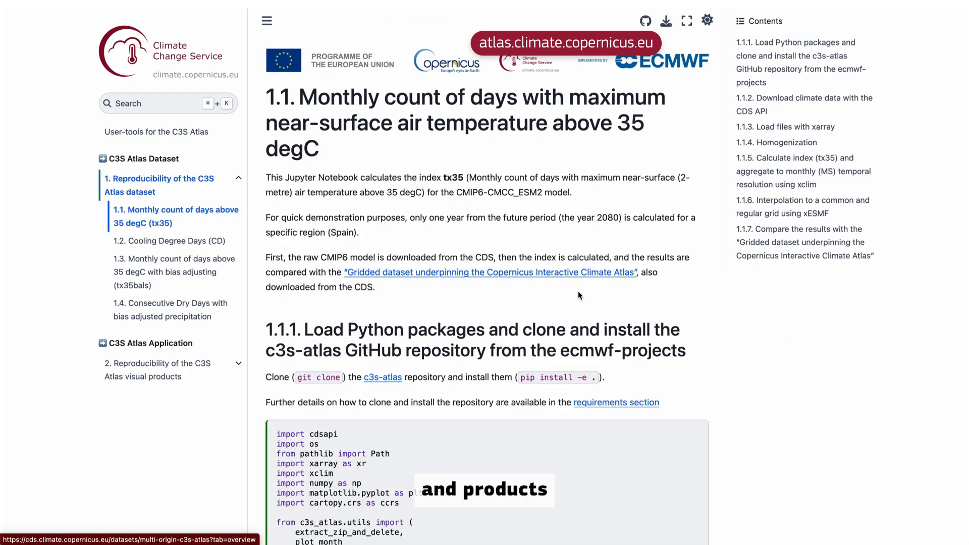
pyautogui.scroll(-6, 577, 291)
pyautogui.scroll(-8, 578, 295)
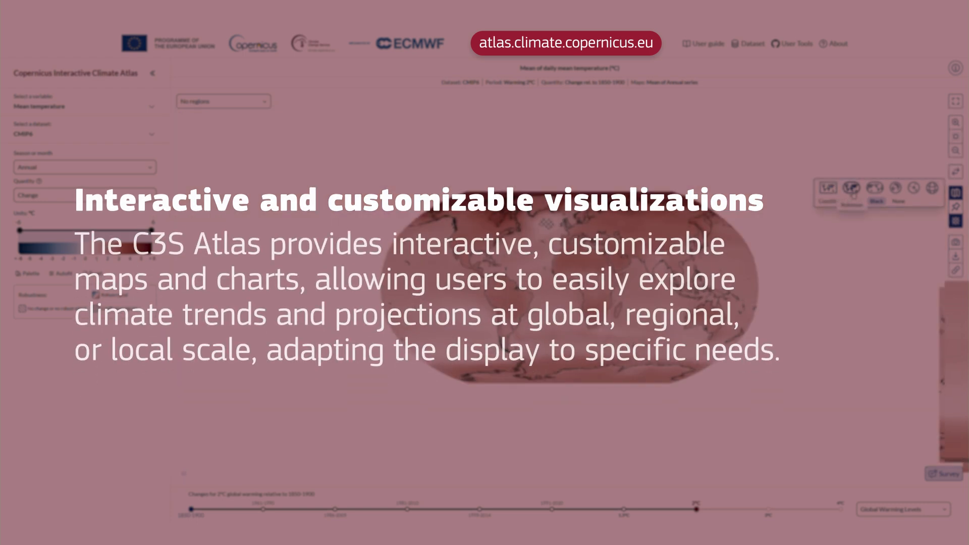
# Switch the atlas map through the Robinson (Pacific centered), polar stereographic and remaining projections
pyautogui.click(878, 192)
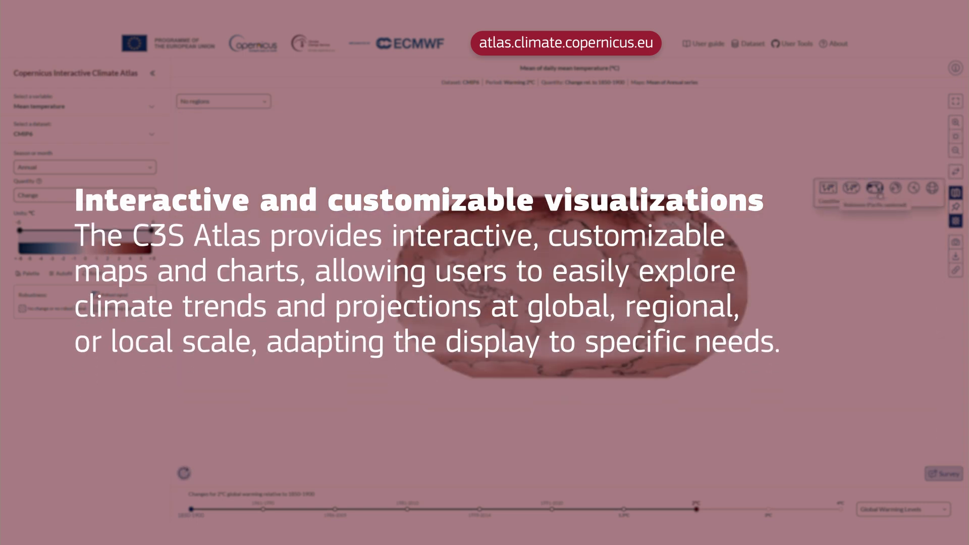
pyautogui.click(895, 191)
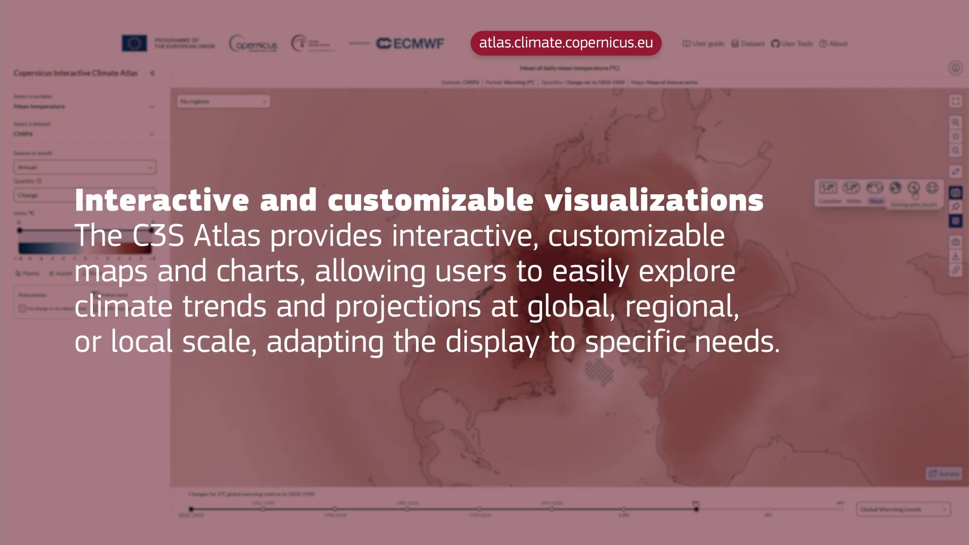
pyautogui.click(915, 195)
pyautogui.click(932, 190)
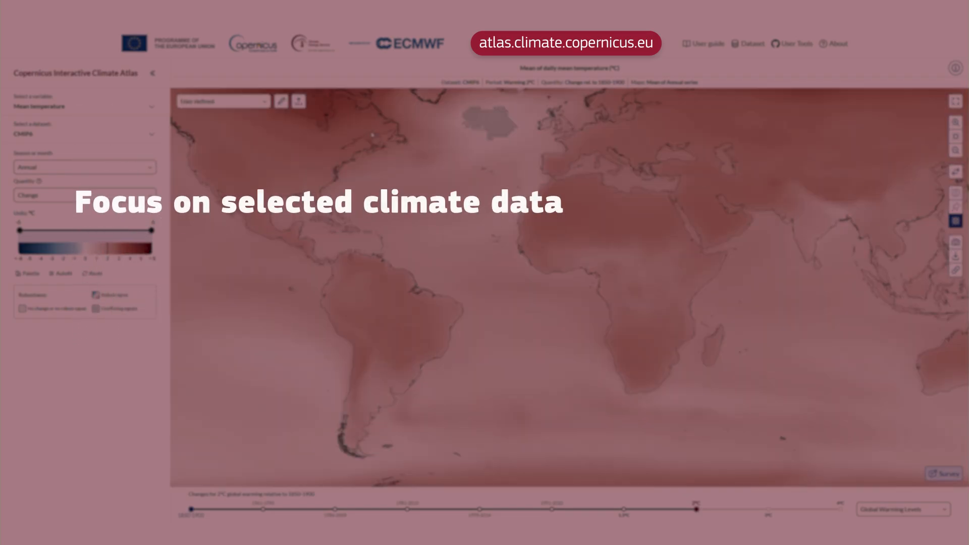
# Draw a user-defined polygon region over northwest Africa and create a new job for it
pyautogui.click(281, 101)
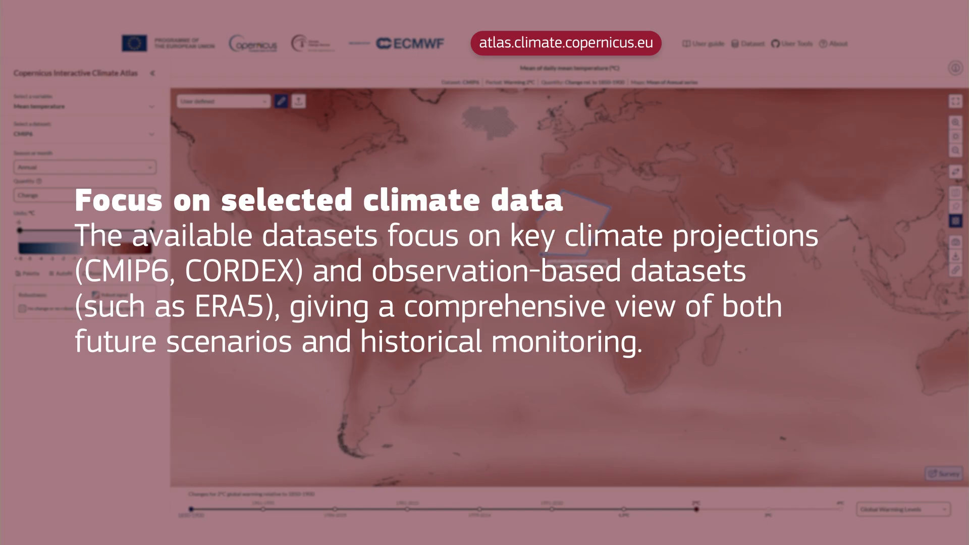
pyautogui.click(541, 255)
pyautogui.click(537, 223)
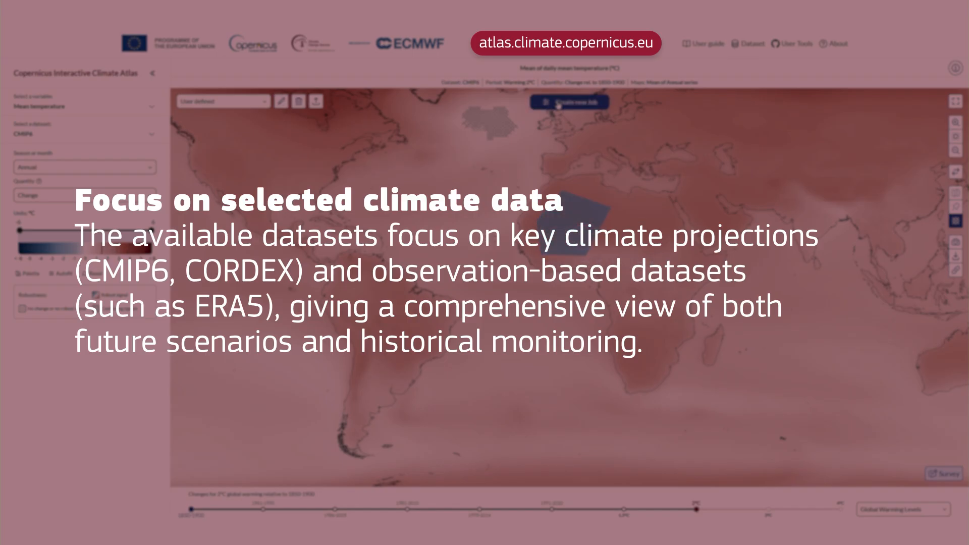
pyautogui.click(559, 103)
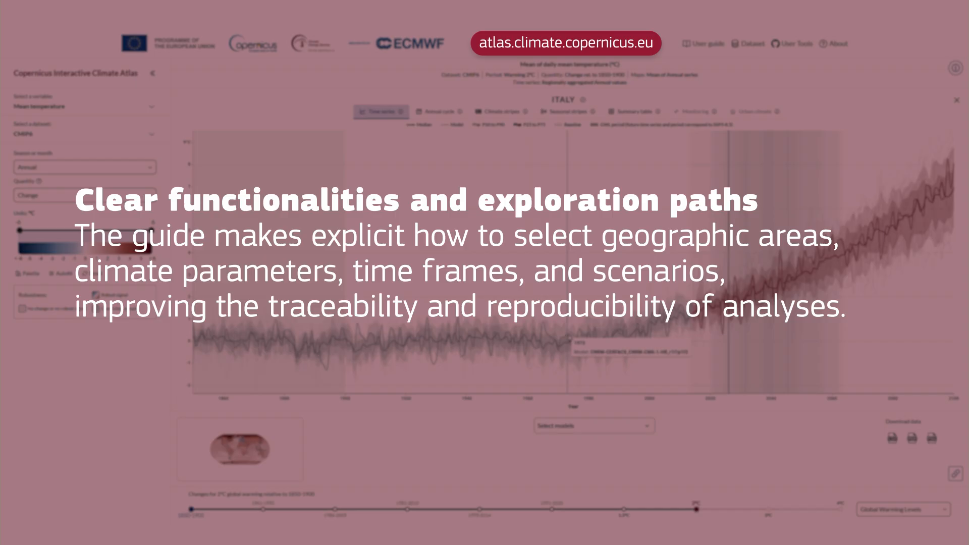
# View Italy's annual cycle and climate stripes for mean temperature
pyautogui.click(449, 115)
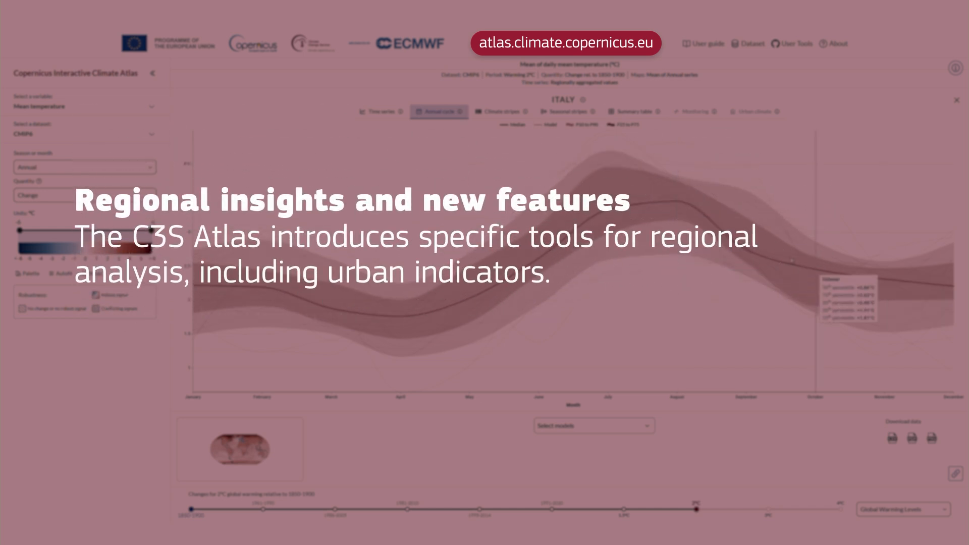
pyautogui.click(493, 112)
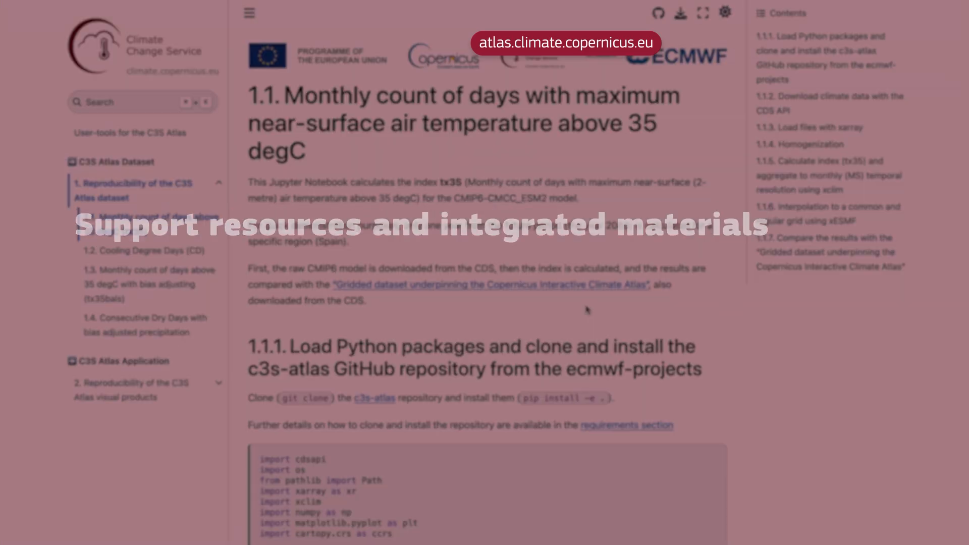
# Read the tx35 notebook from the package installation section through the code for downloading climate data with the CDS API
pyautogui.scroll(-7, 587, 309)
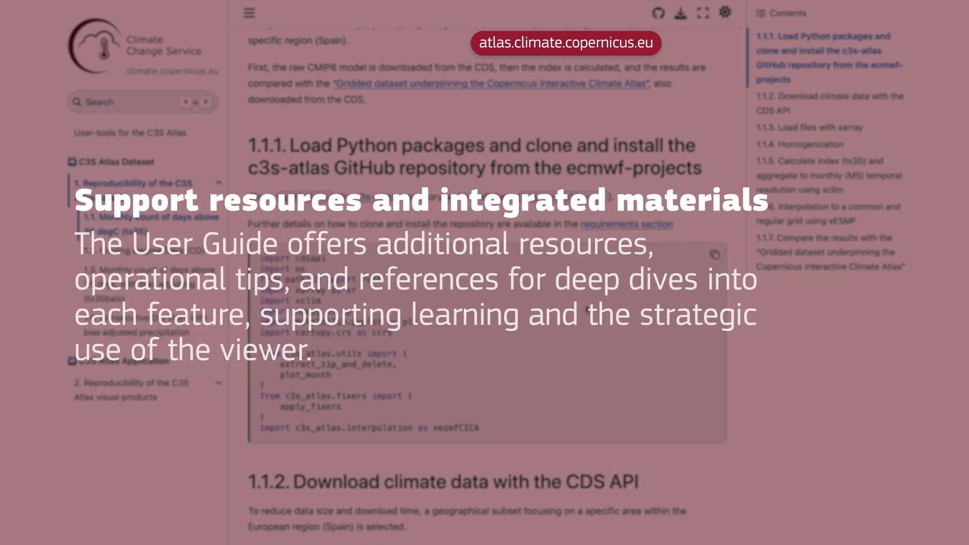
pyautogui.scroll(-4, 587, 310)
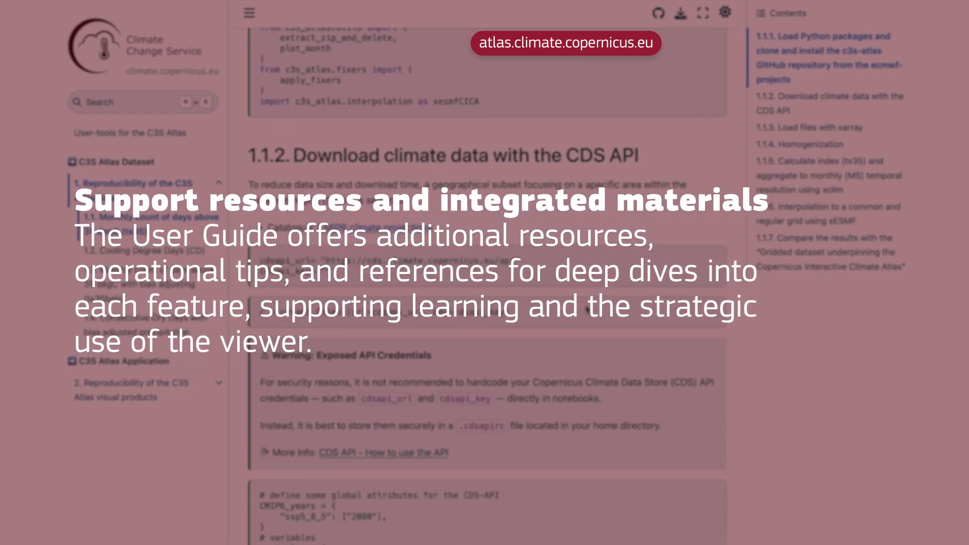
pyautogui.scroll(-1, 587, 309)
pyautogui.scroll(-7, 587, 310)
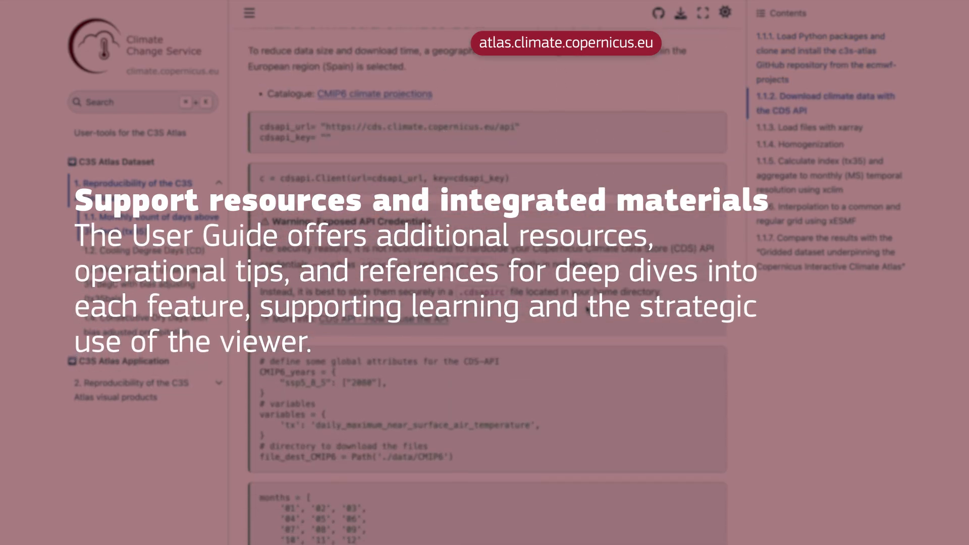
pyautogui.scroll(-2, 587, 310)
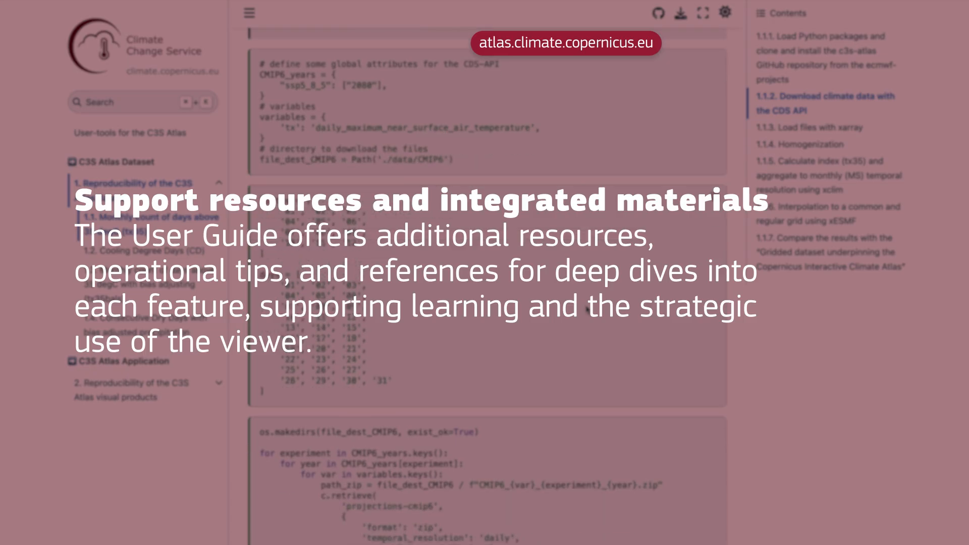